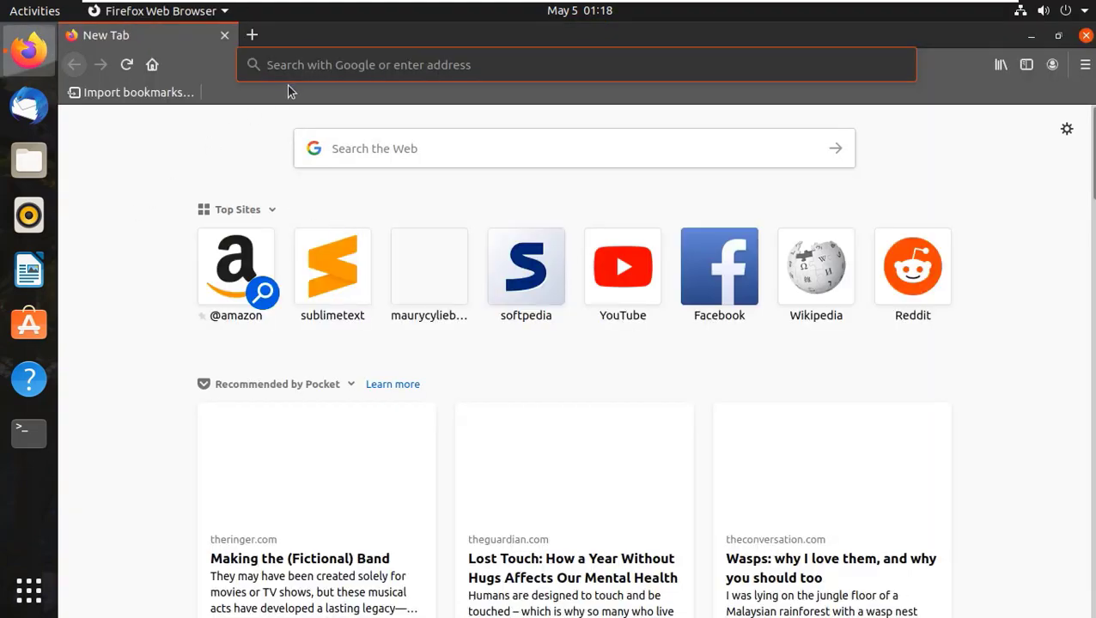
left_click(314, 67)
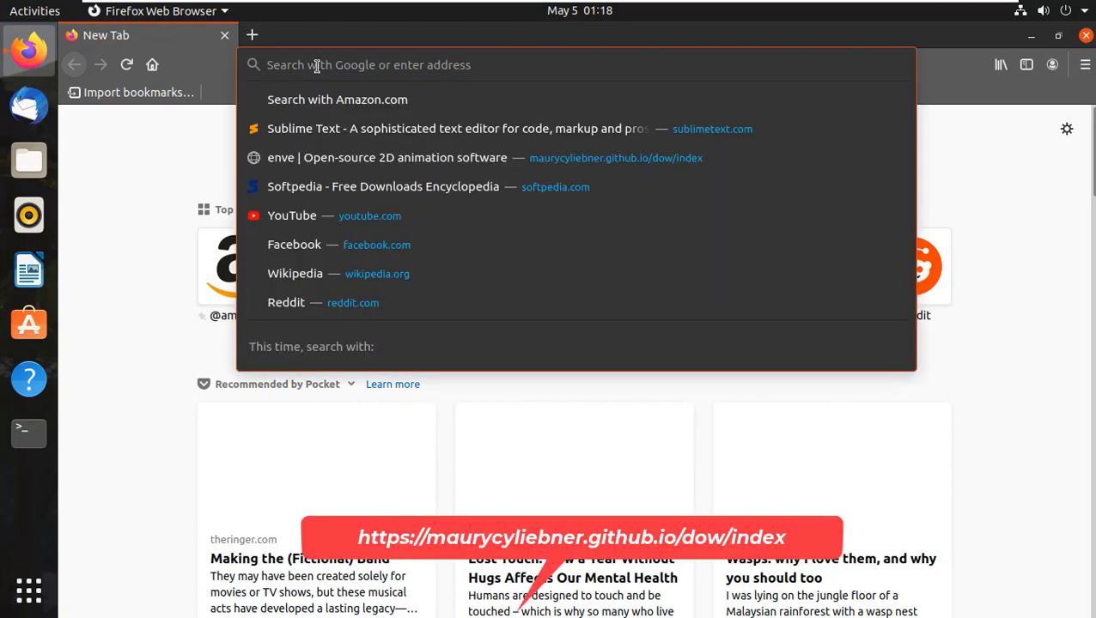
right_click(316, 67)
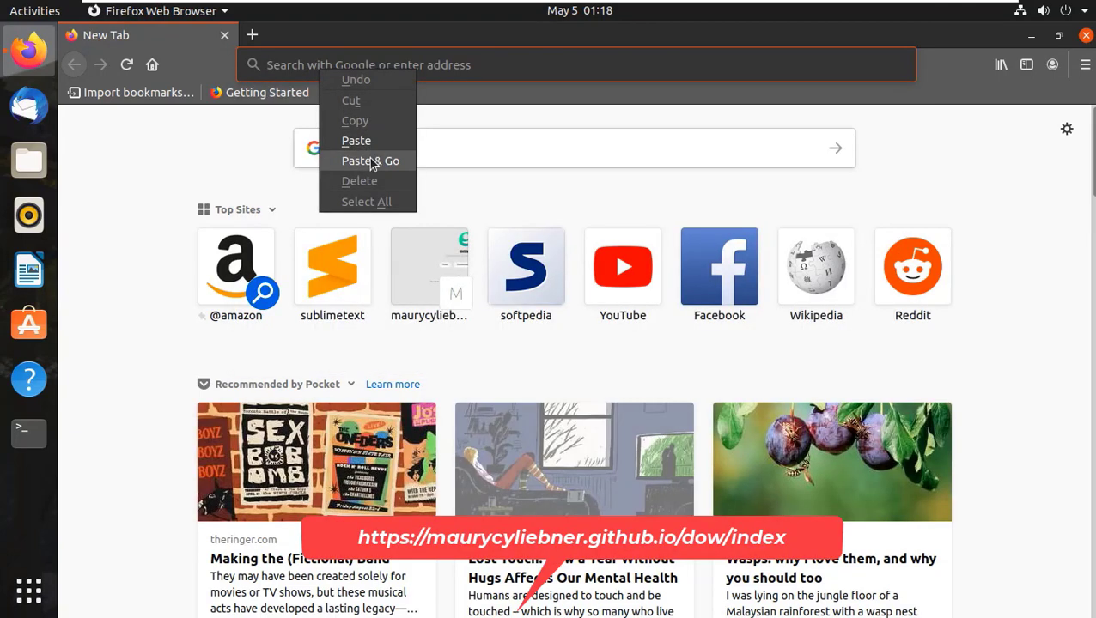
key("Escape")
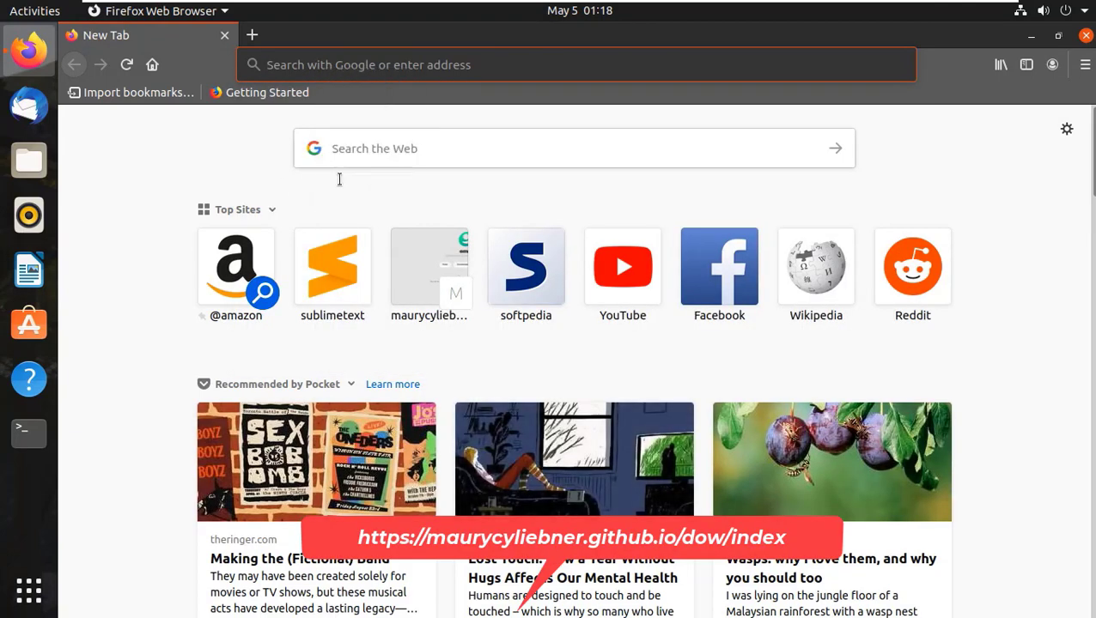
type("https://maurycyliebner.github.io/dow/index")
key("Return")
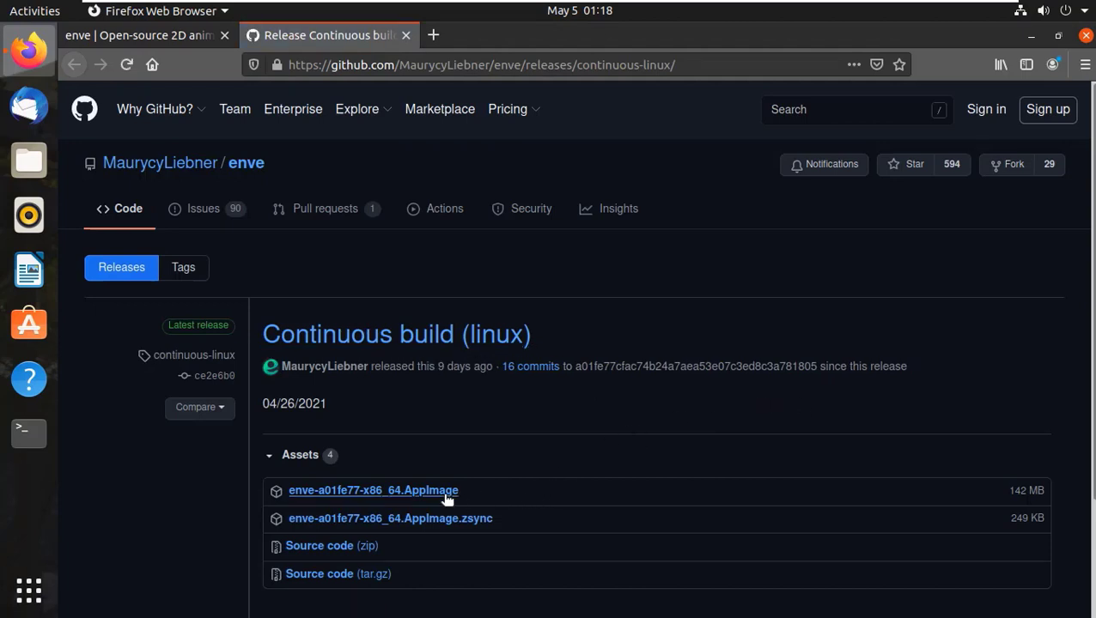
Save enve-a01fe77-x86_64.AppImage to disk and watch its download progress.
left_click(359, 496)
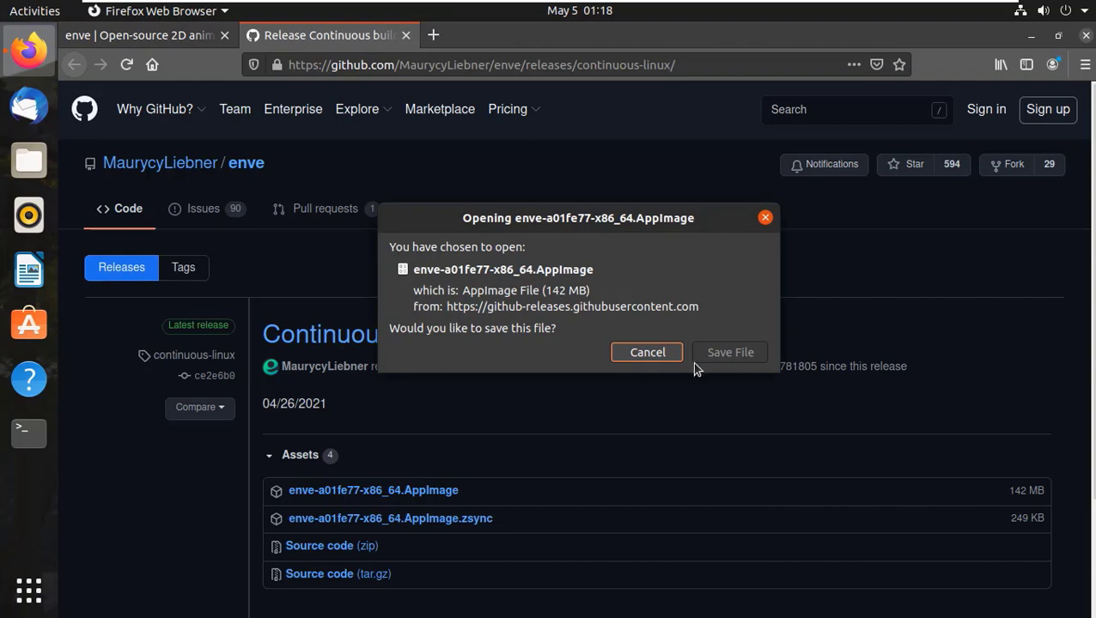
left_click(721, 355)
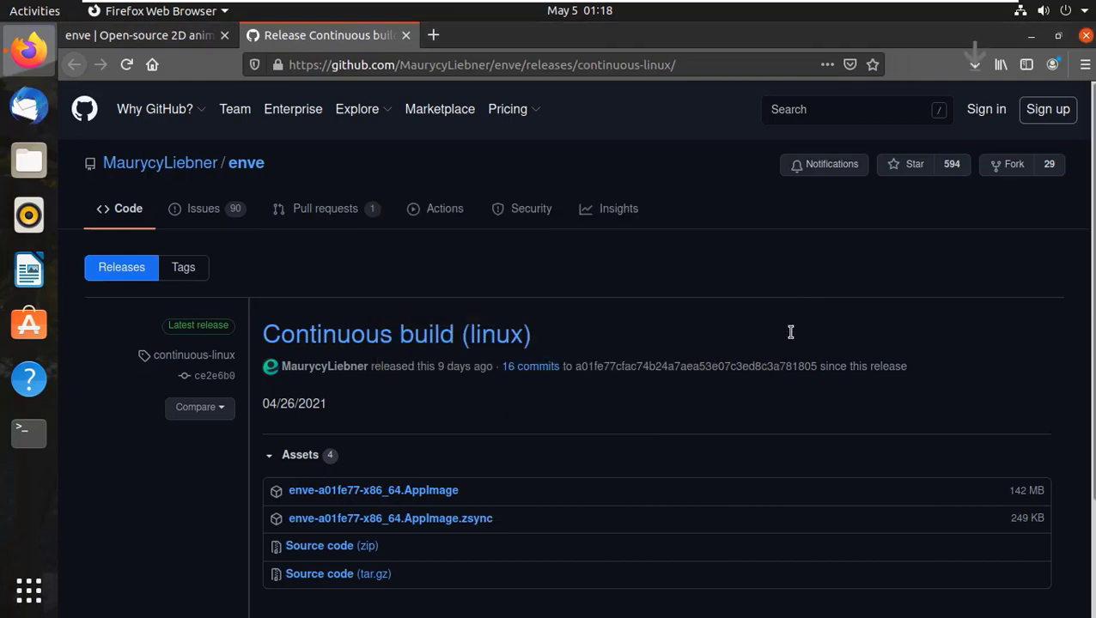
left_click(975, 65)
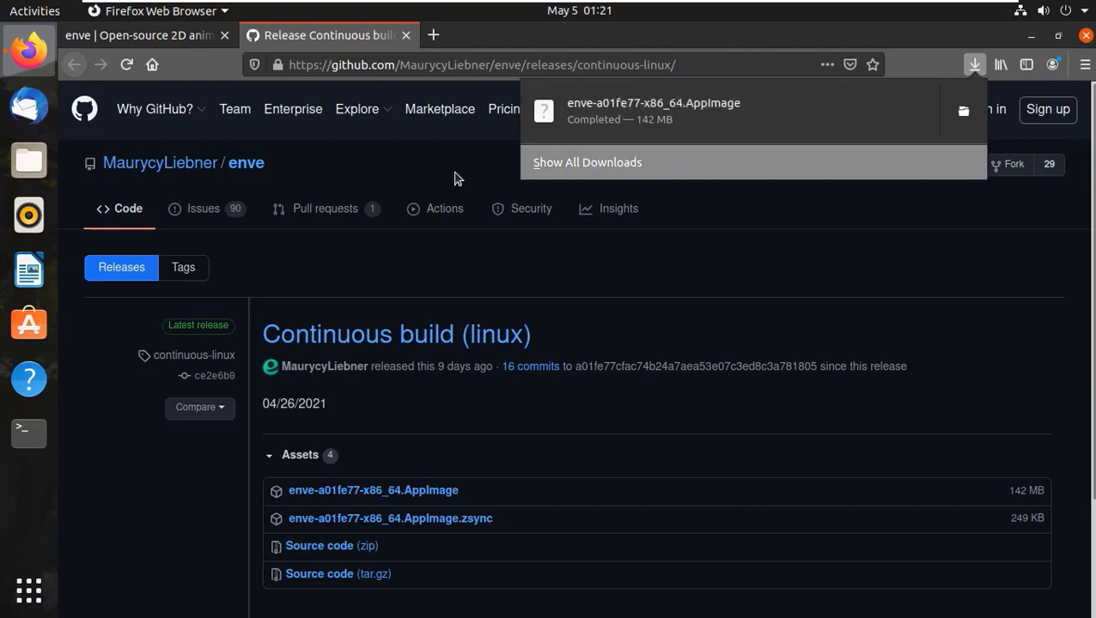
Once the 142 MB download finishes, quit Firefox, closing both tabs.
left_click(420, 180)
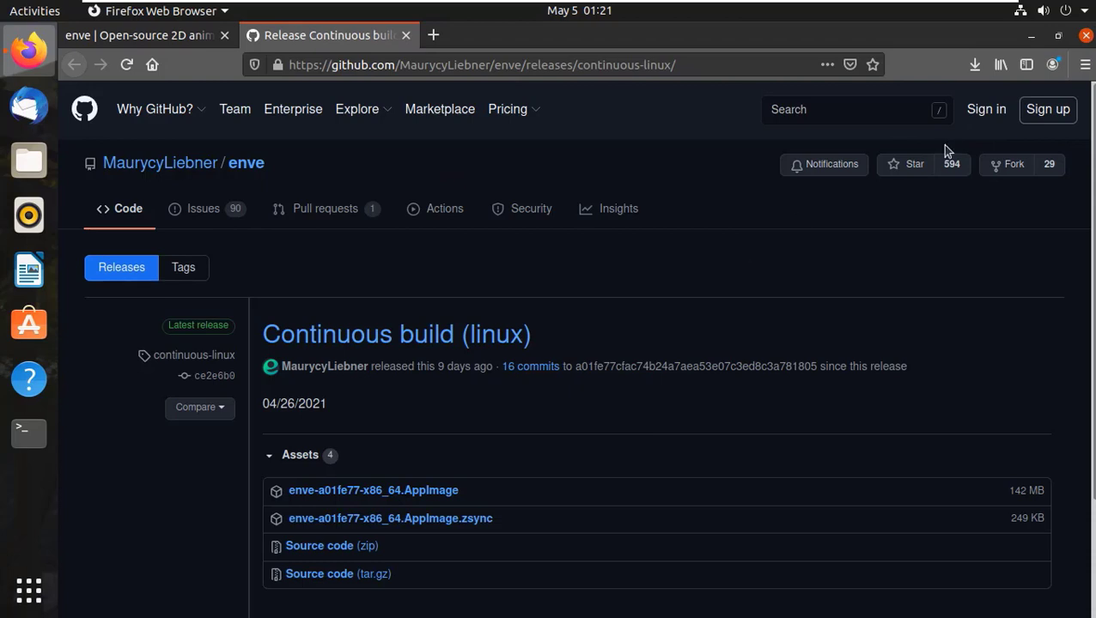
left_click(1085, 35)
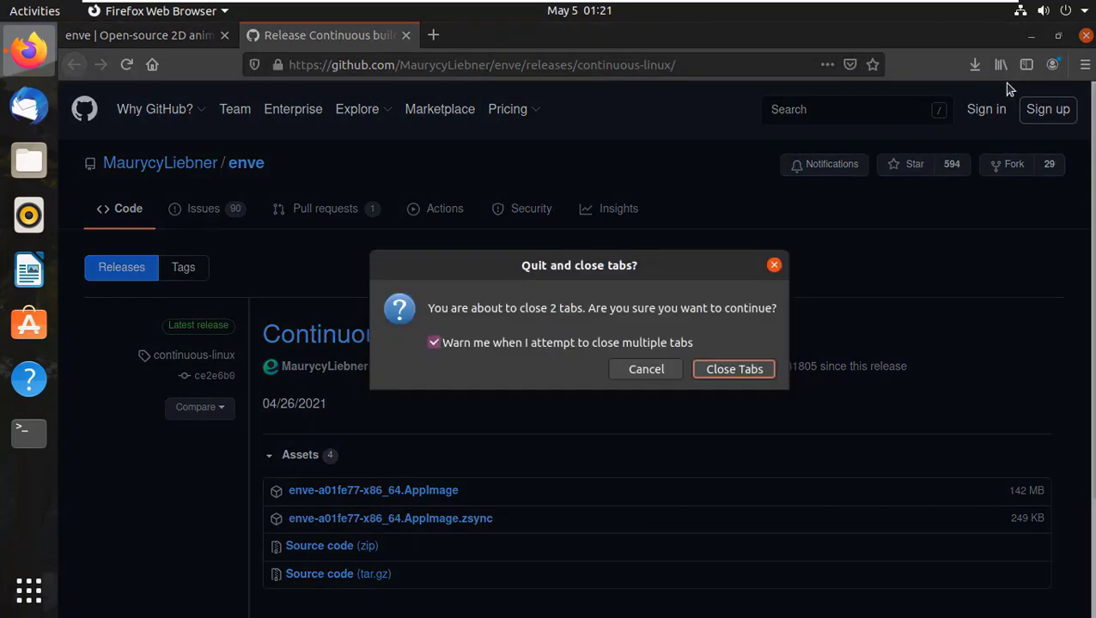
left_click(744, 369)
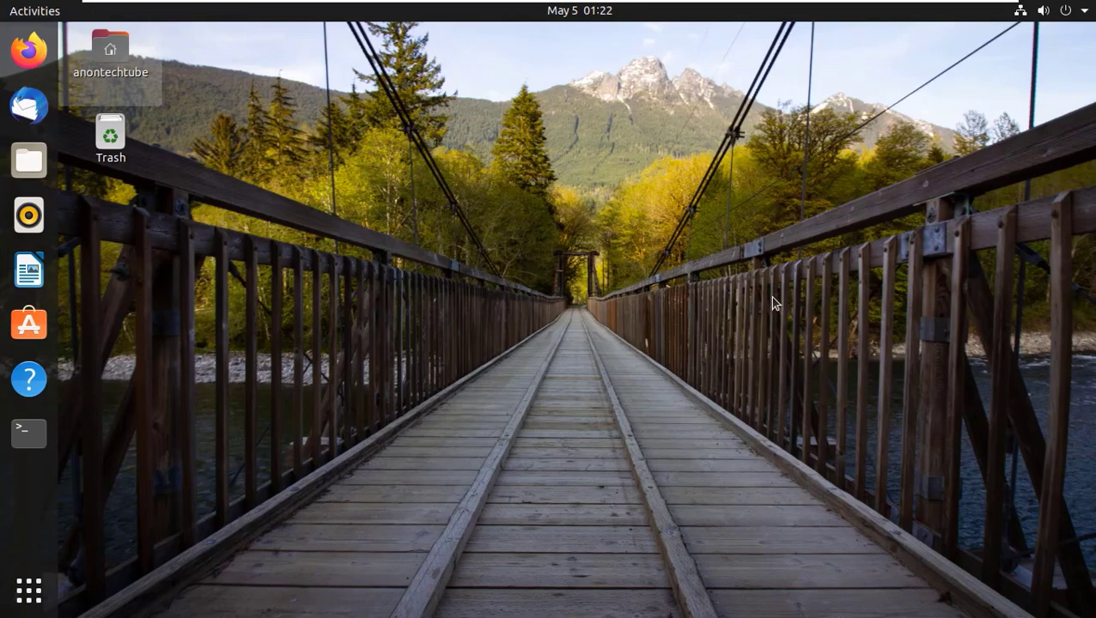
Select the enve AppImage in Files' Downloads folder, with the window shrunk and moved right.
left_click(435, 332)
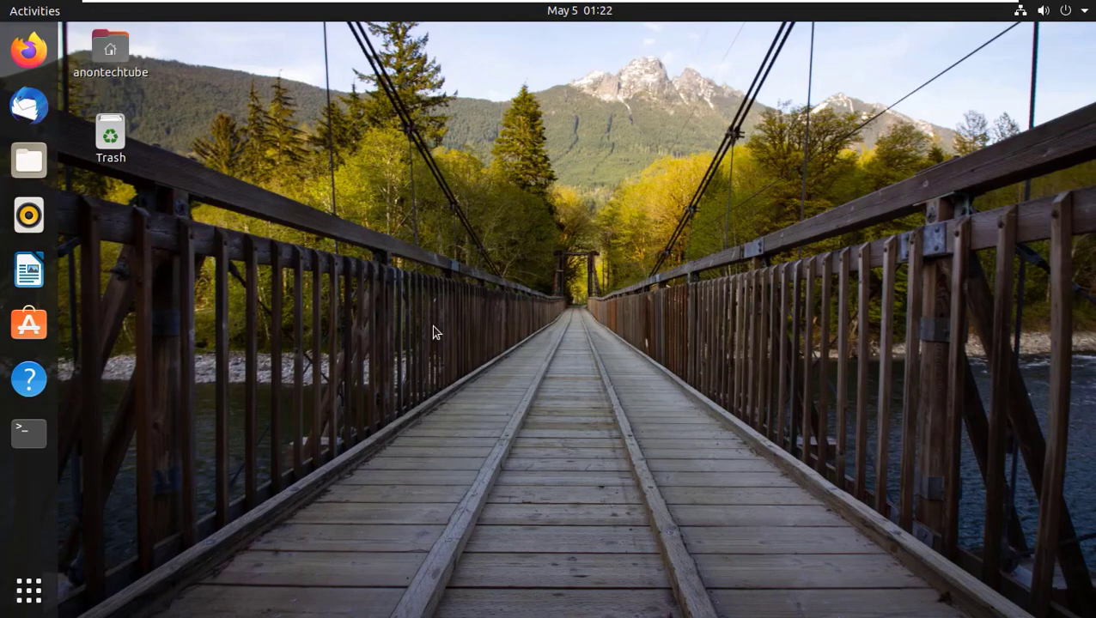
left_click(29, 160)
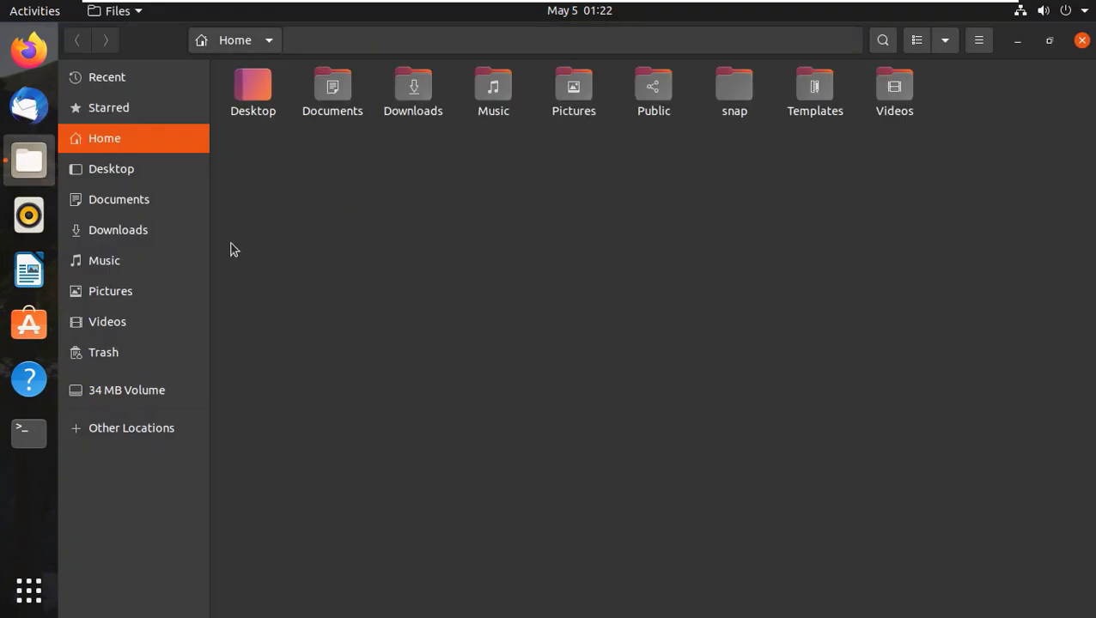
left_click(140, 230)
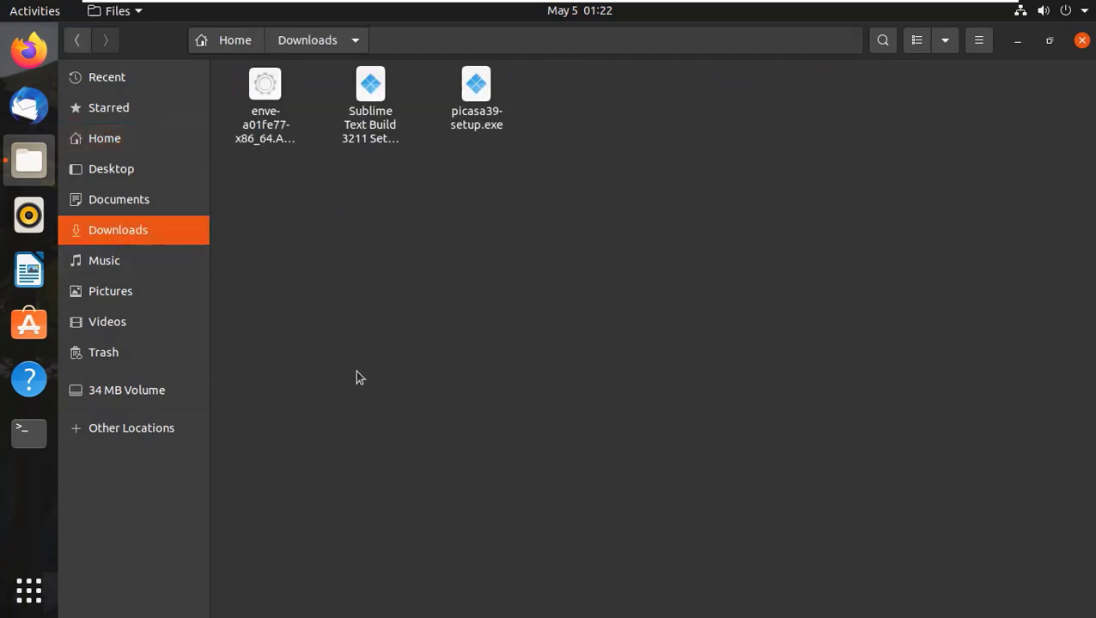
left_click(284, 110)
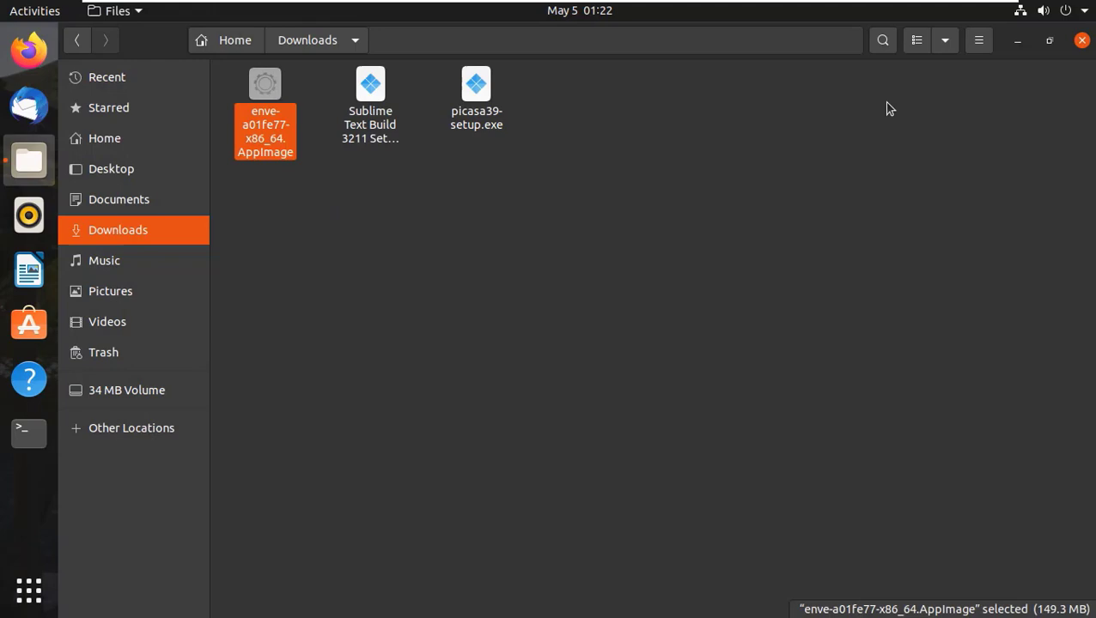
left_click(1049, 41)
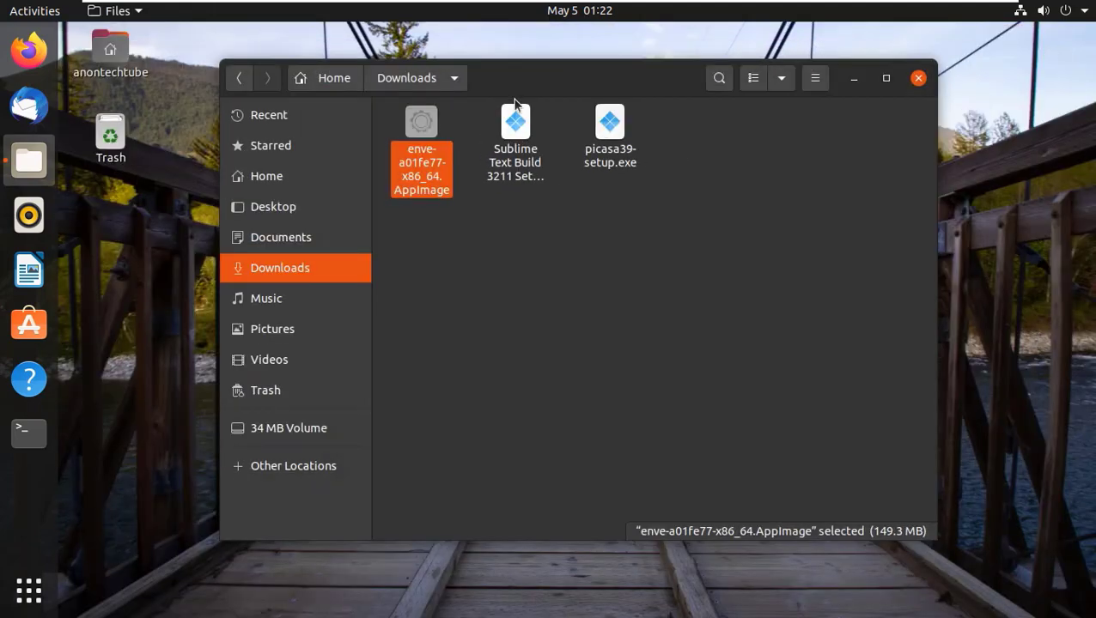
left_click_drag(589, 75, 748, 82)
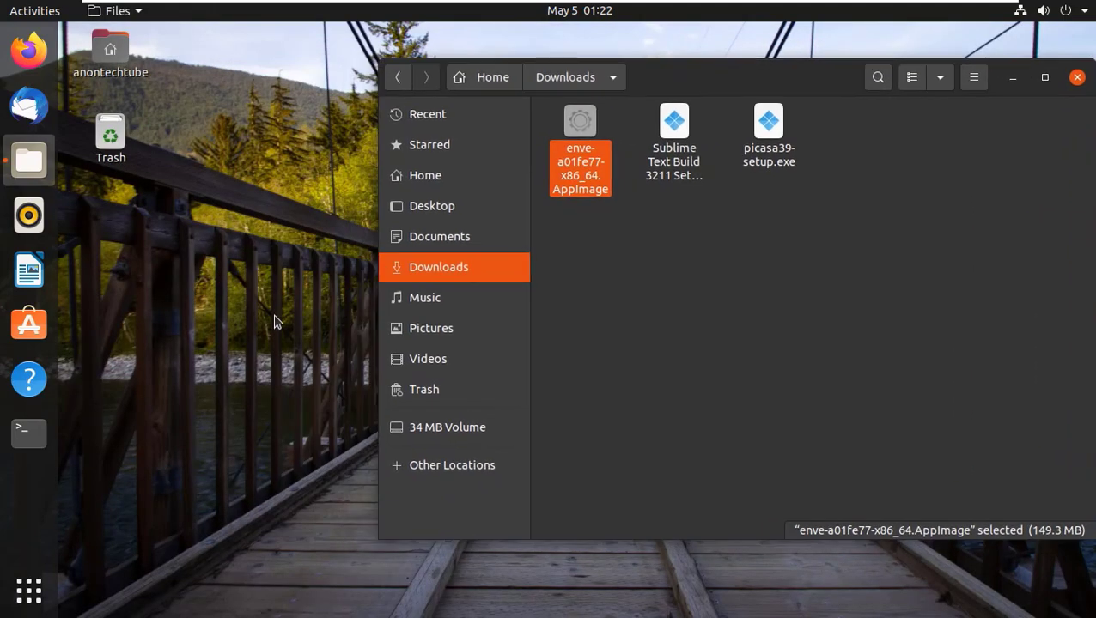
Cut the enve AppImage, paste it onto the desktop, and close Files.
right_click(581, 156)
left_click(636, 213)
right_click(139, 277)
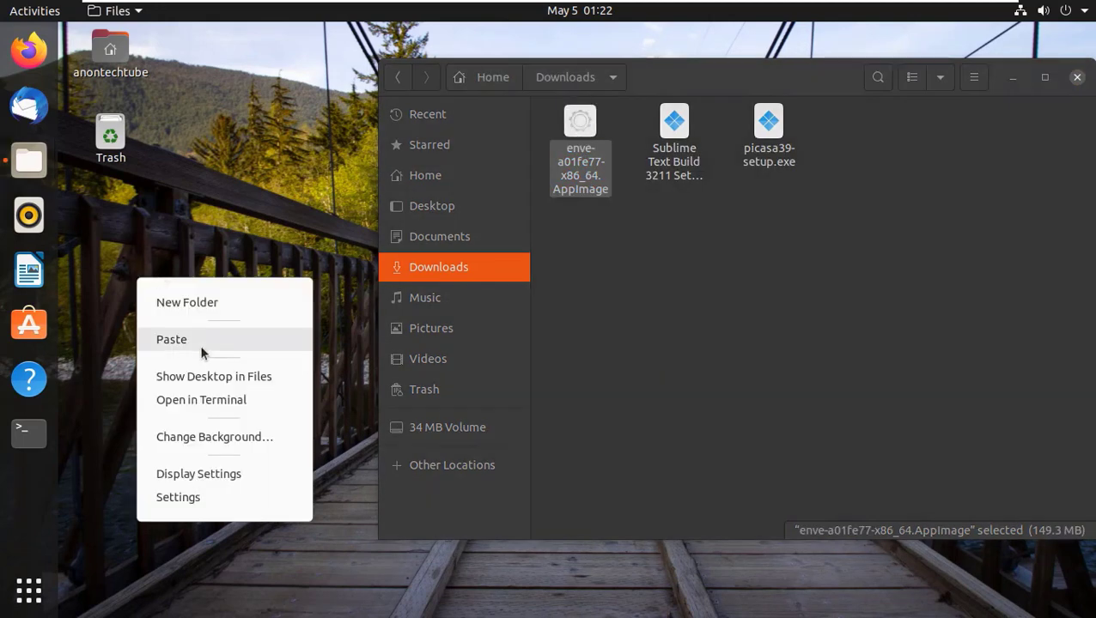
left_click(203, 343)
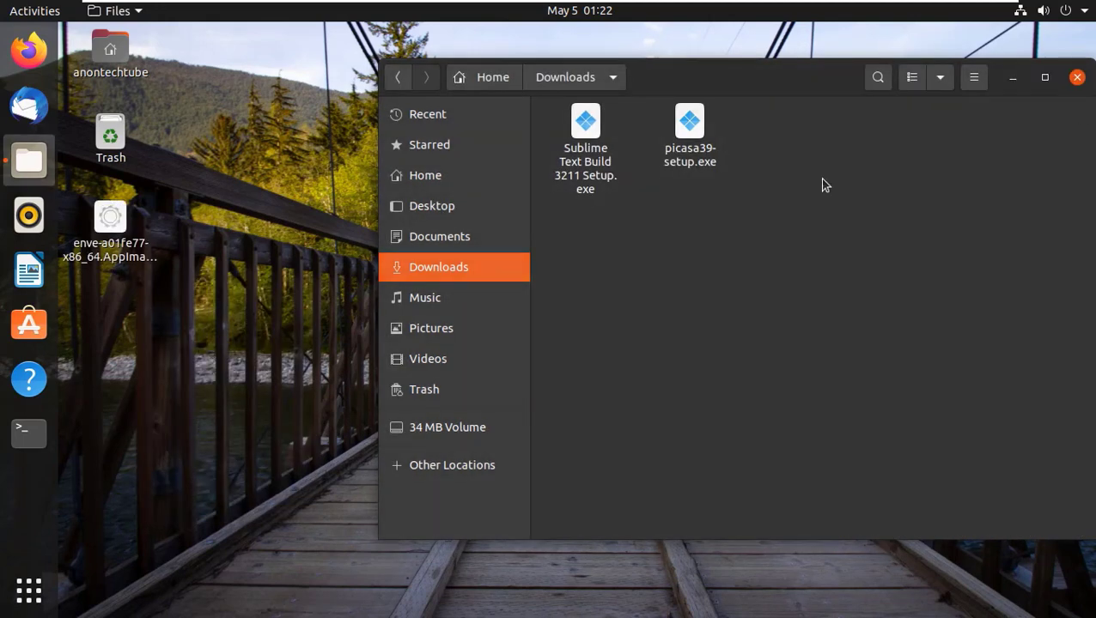
left_click(1077, 77)
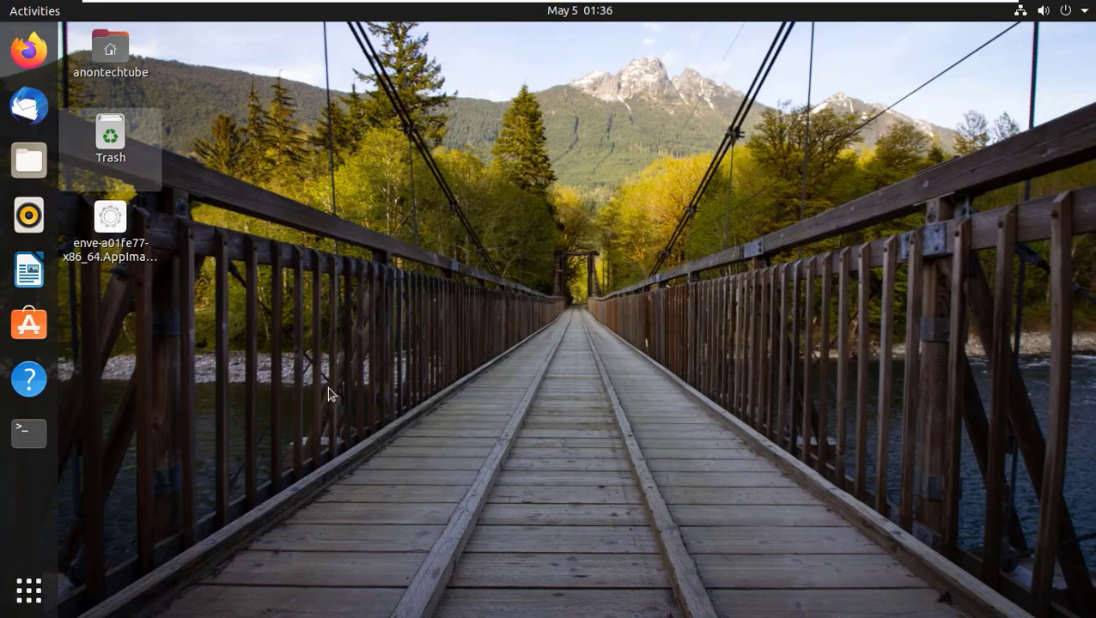
In a new Terminal, change to Desktop and list its files with ls.
left_click(29, 434)
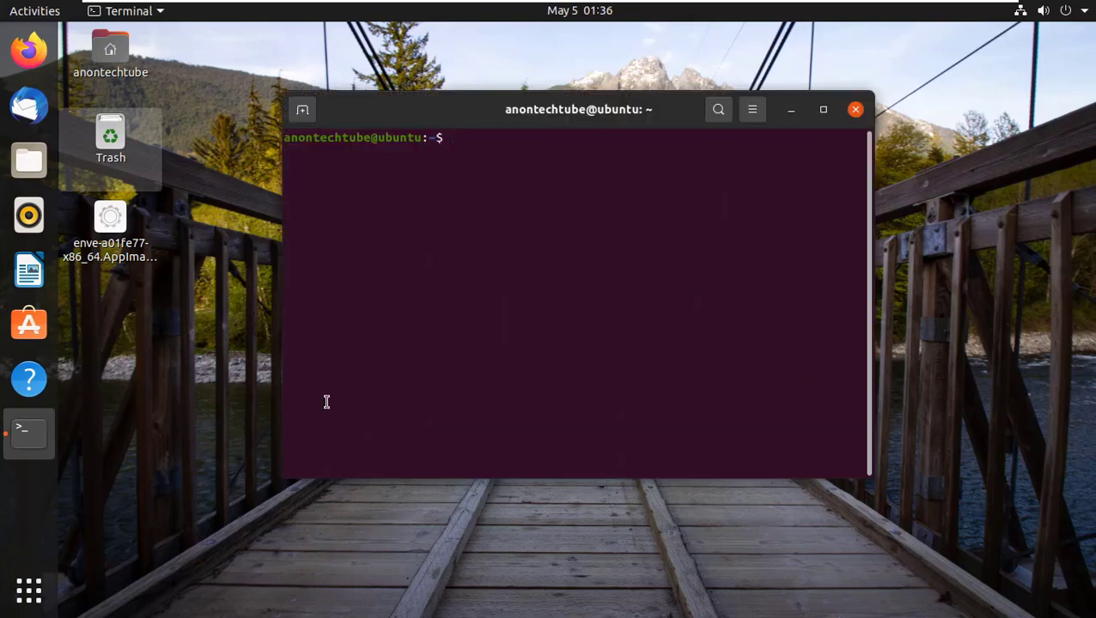
type("cd ")
type("Deskt")
type("op")
key("Return")
type("ls")
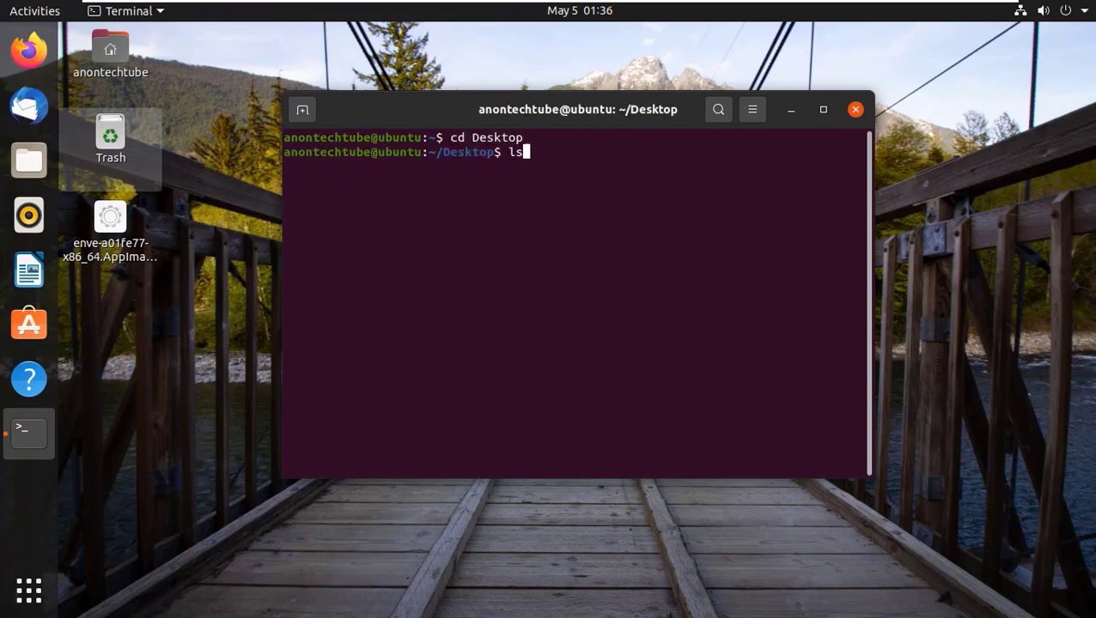
key("Return")
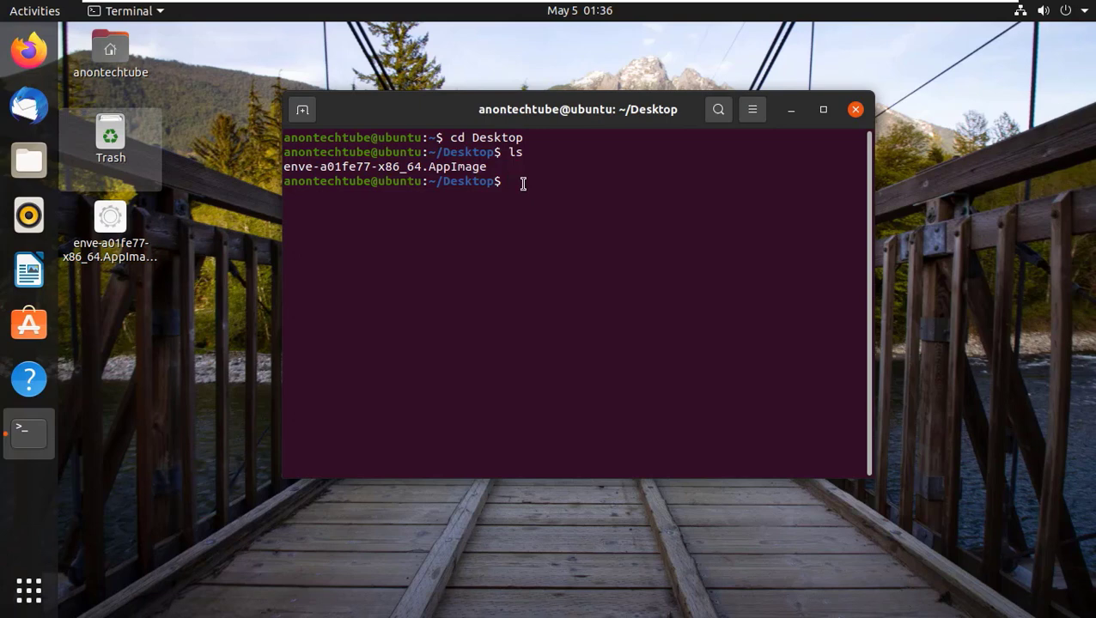
Run sudo chmod 777 on the pasted AppImage file name and enter the password.
type("sudo")
type(" chmod")
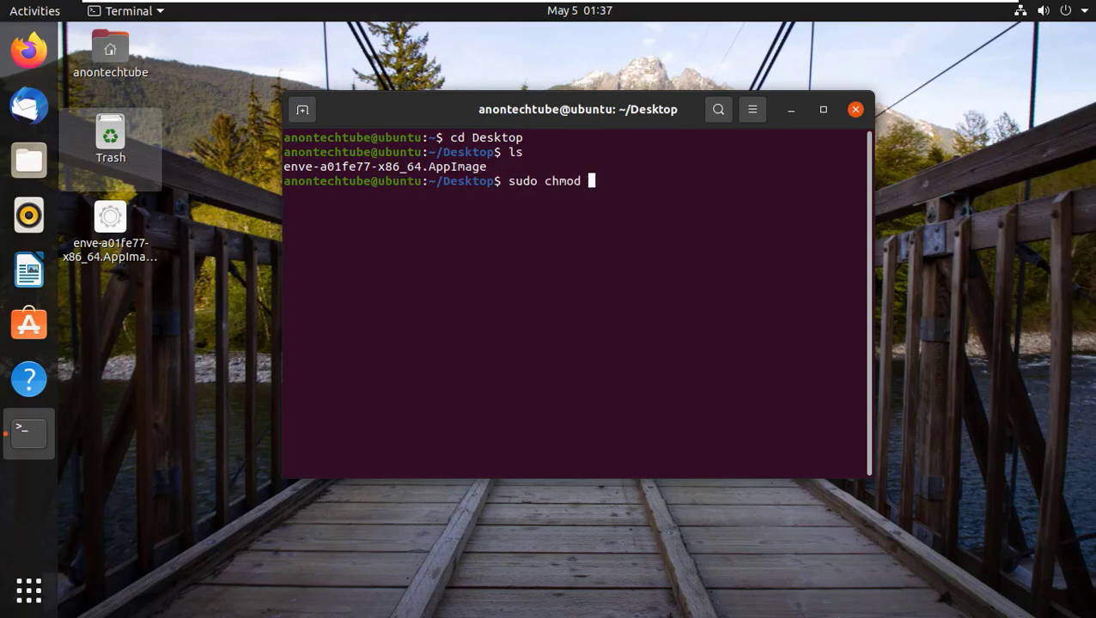
type(" 777")
left_click_drag(284, 168, 479, 169)
right_click(478, 170)
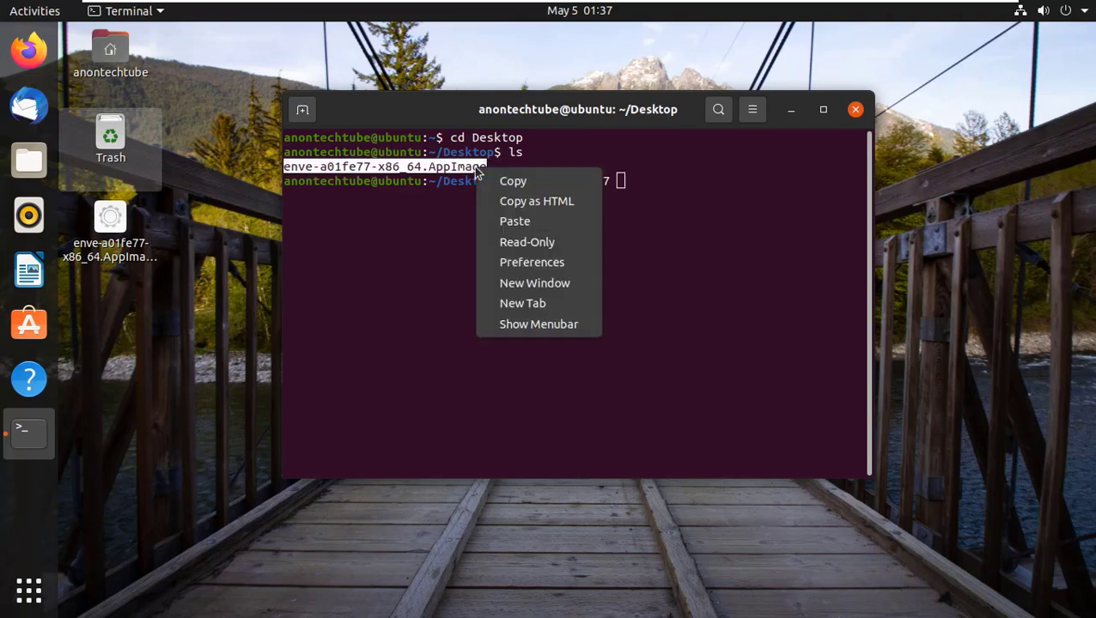
left_click(520, 182)
left_click(620, 184)
right_click(630, 190)
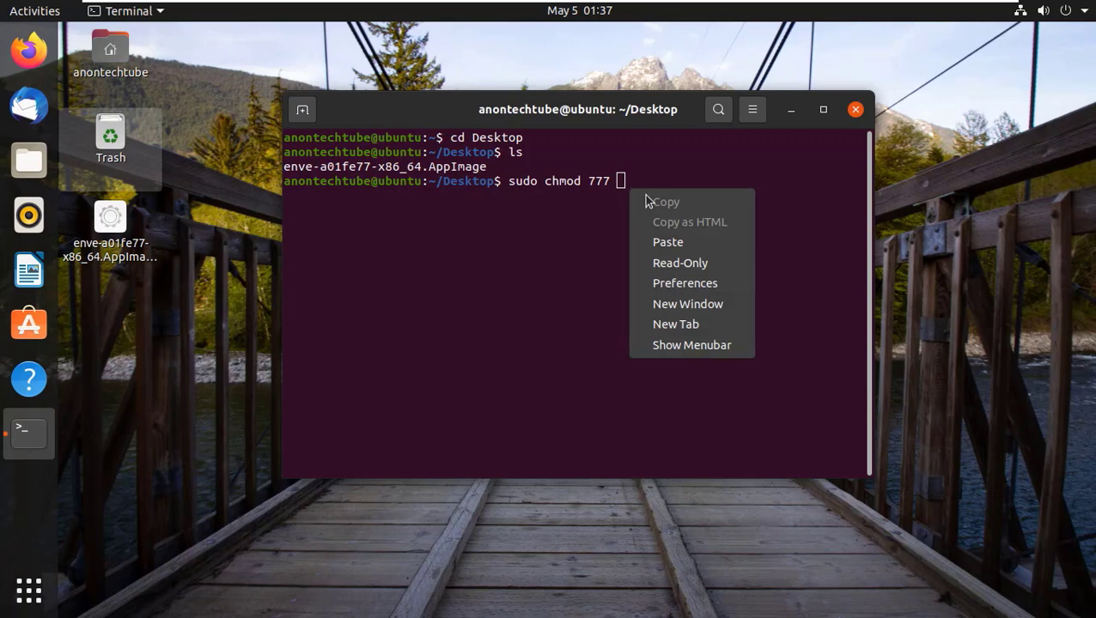
left_click(674, 241)
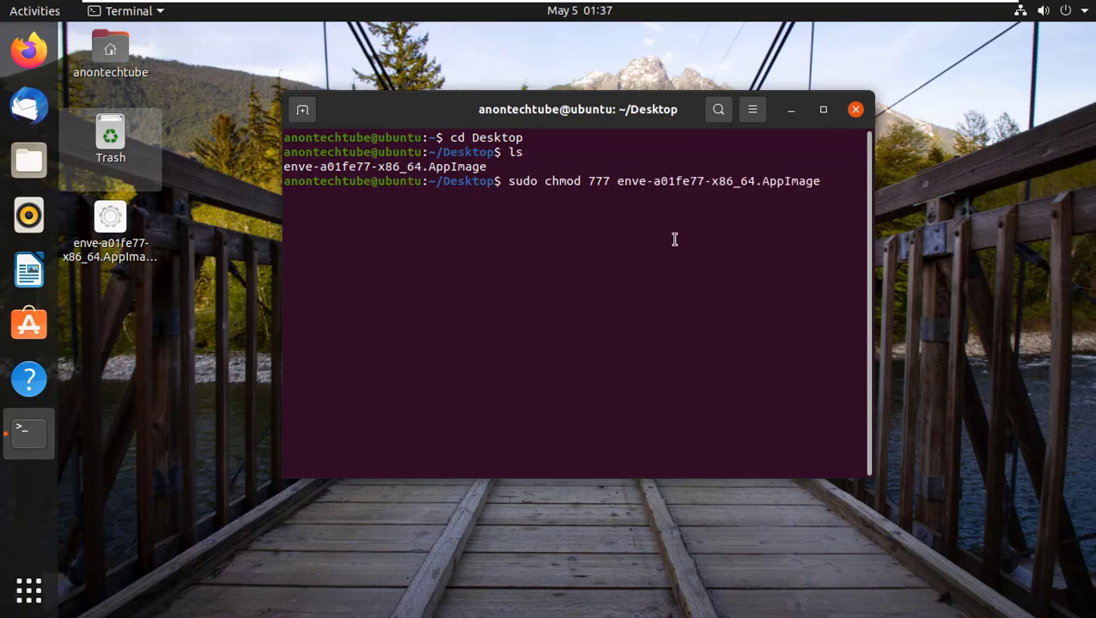
key("Return")
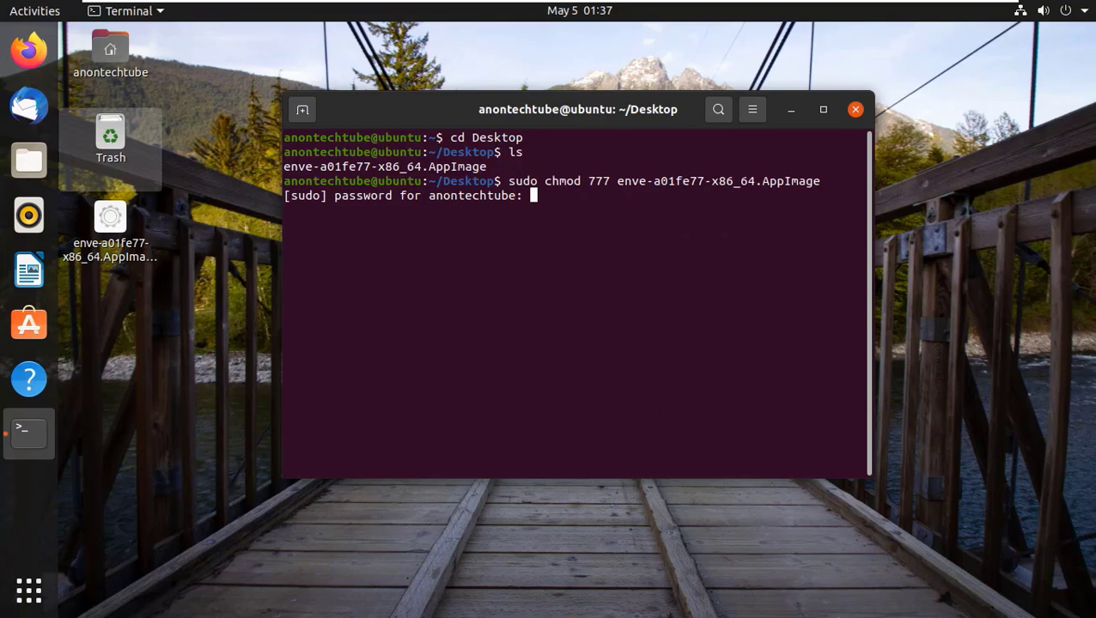
key("Return")
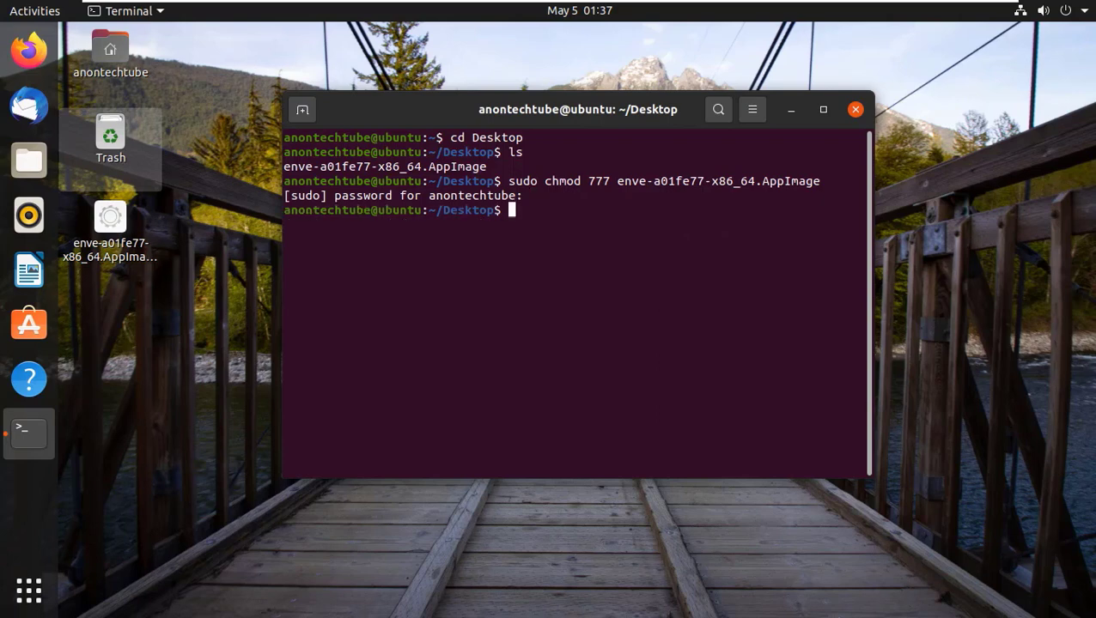
Launch the AppImage with ./ followed by its file name pasted from the listing.
type("./")
double_click(386, 167)
right_click(557, 210)
left_click(600, 263)
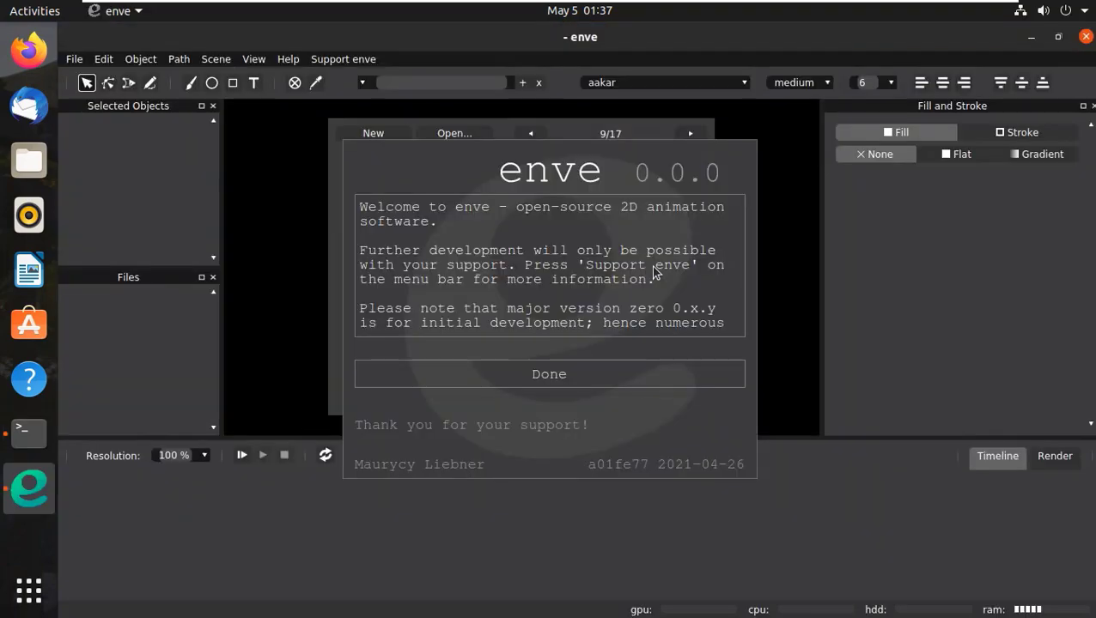
Dismiss the welcome dialog and create Scene 0 at 1920×1080 with default scene settings.
left_click(588, 378)
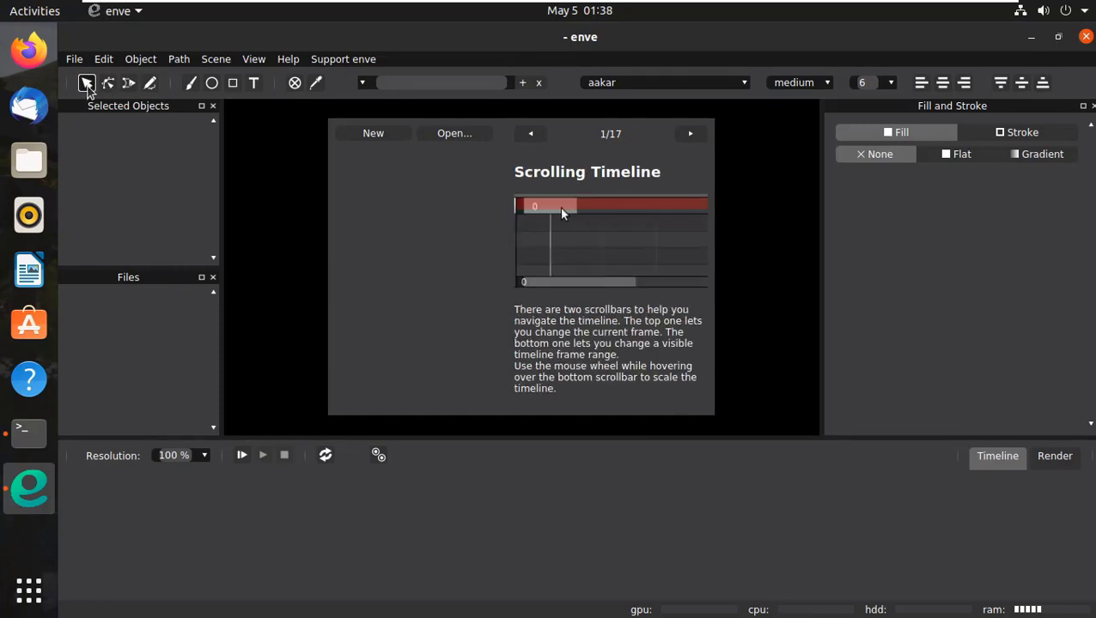
left_click(78, 63)
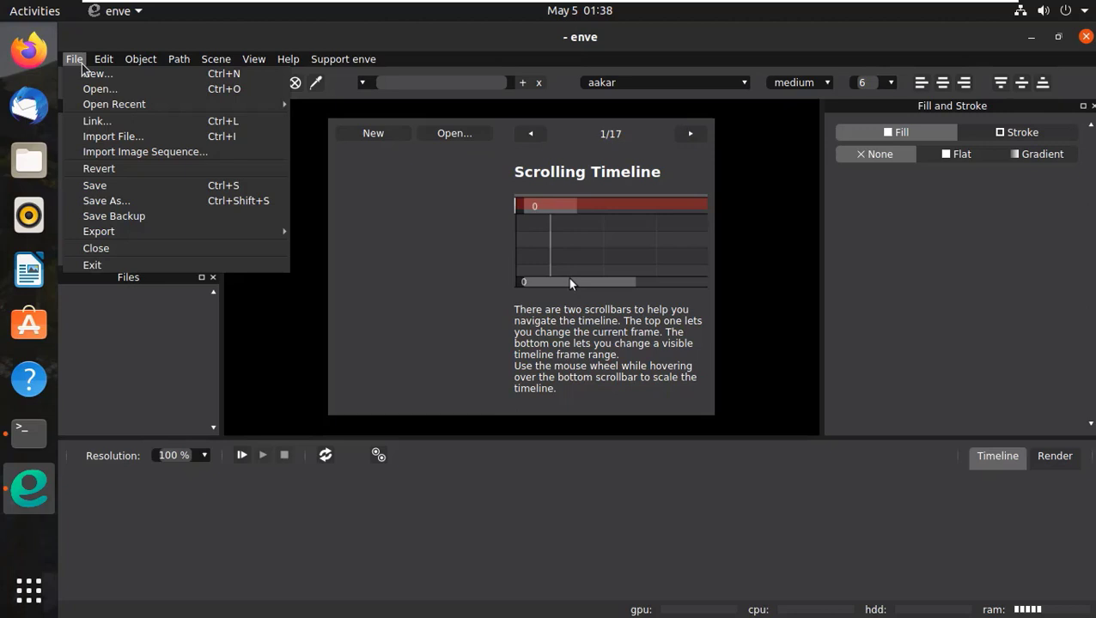
left_click(372, 137)
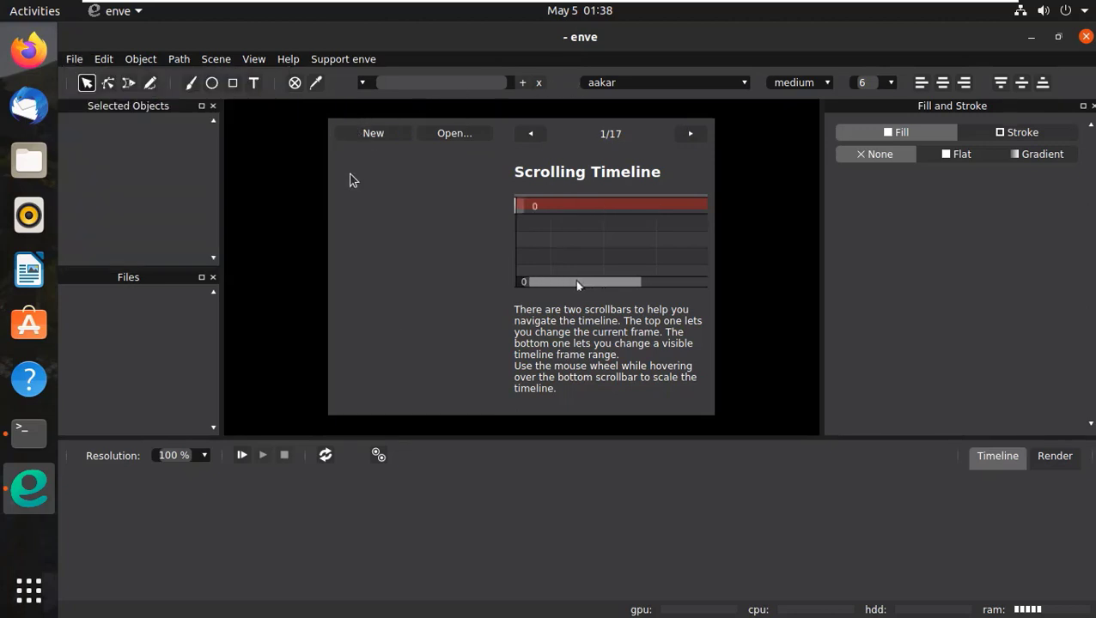
left_click(372, 137)
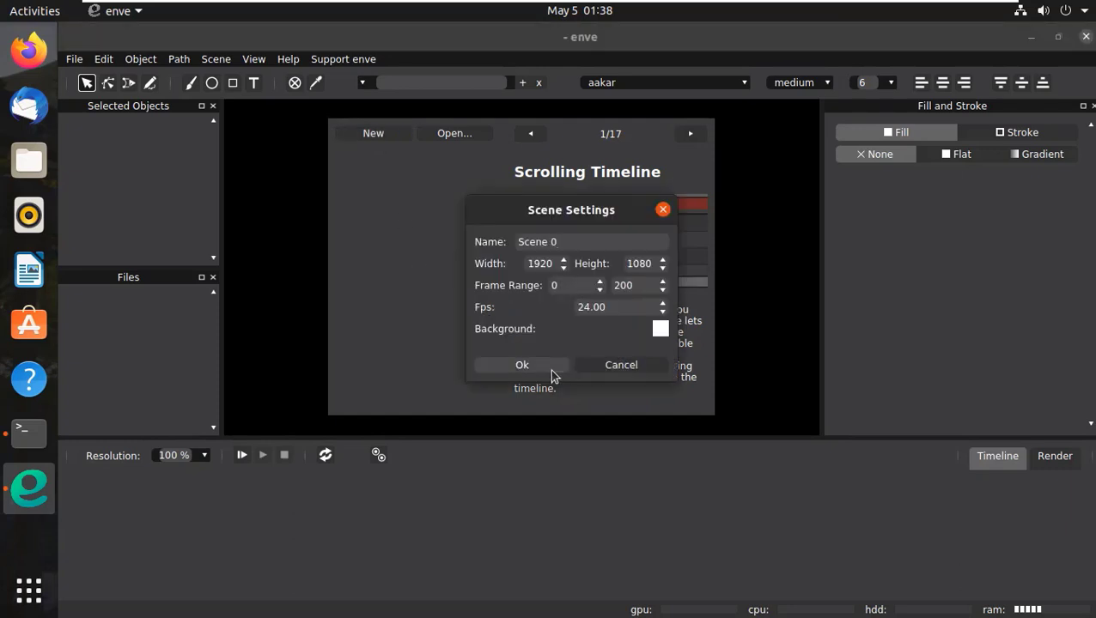
left_click(543, 368)
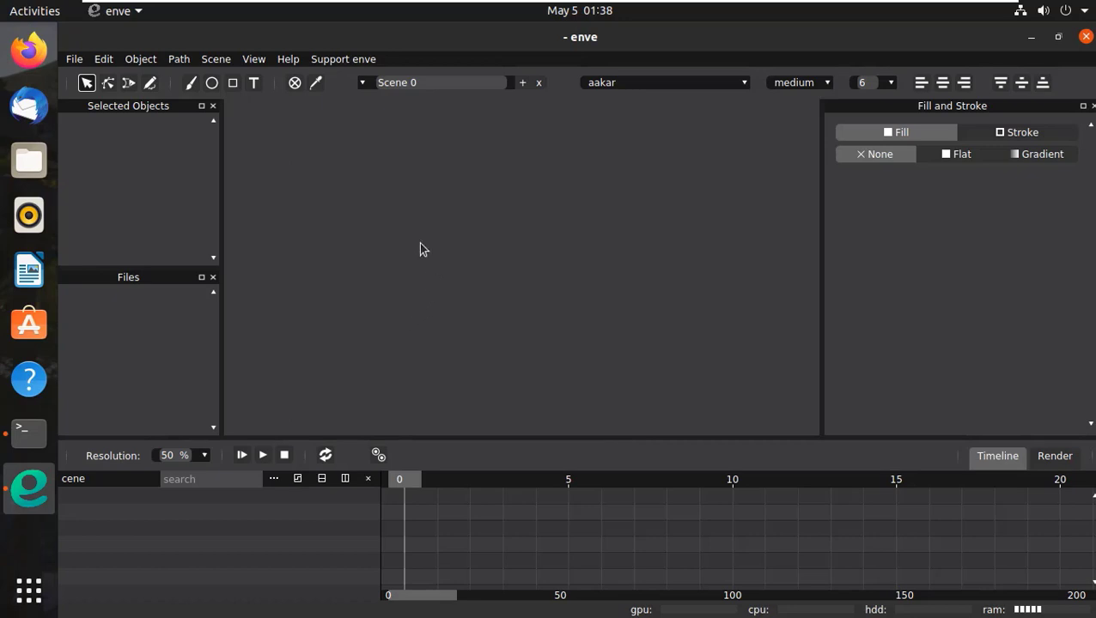
left_click(288, 164)
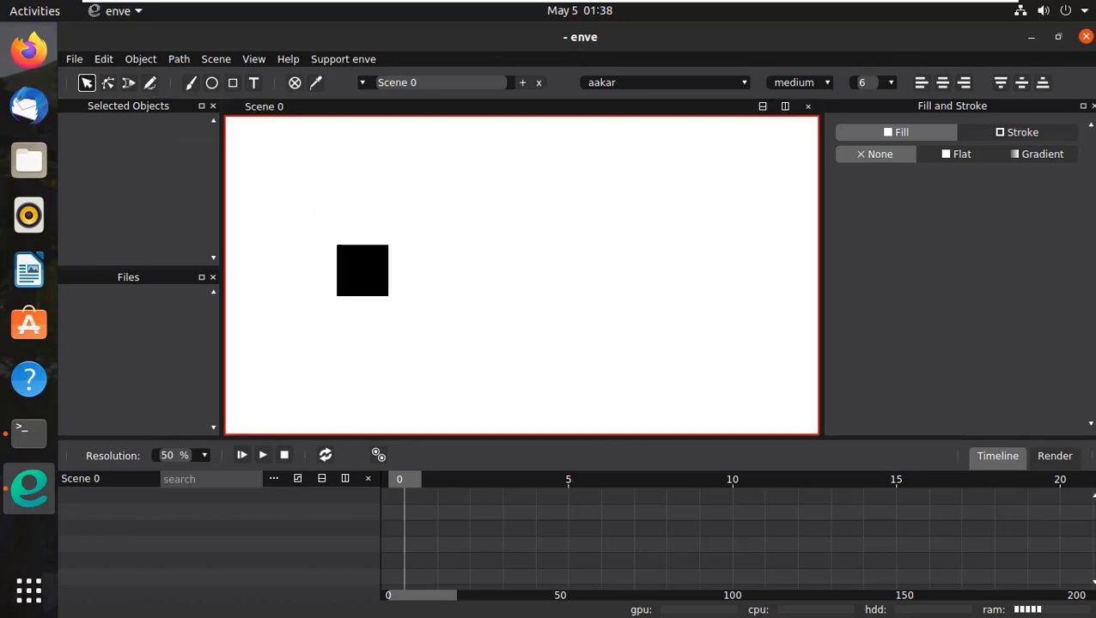